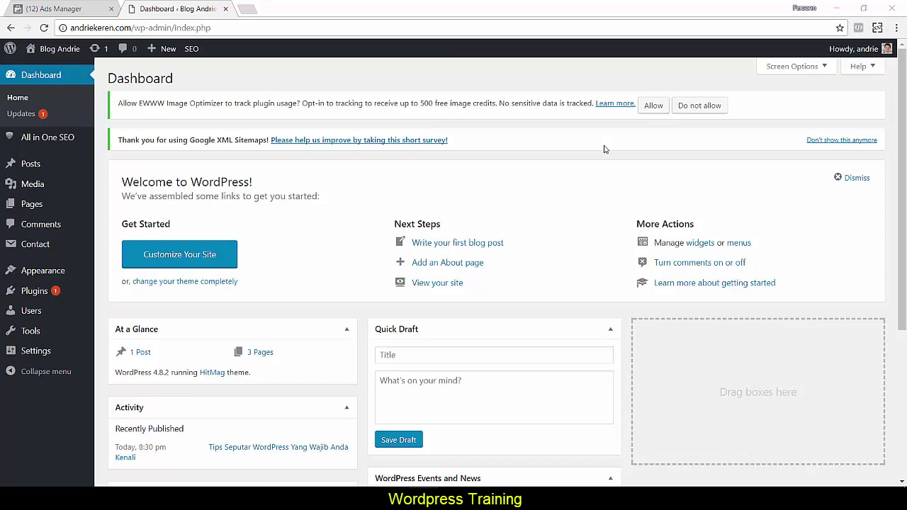
Switch to Facebook Ads Manager and create a Facebook pixel for the ad account, keeping the suggested name "PLRTUBE's Pixel"
{"action": "left_click", "coordinate": [74, 13]}
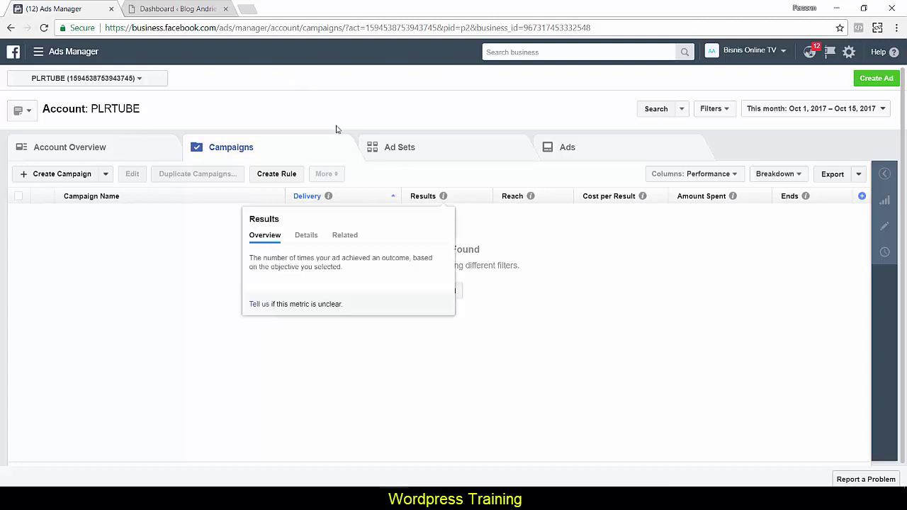
{"action": "left_click", "coordinate": [87, 56]}
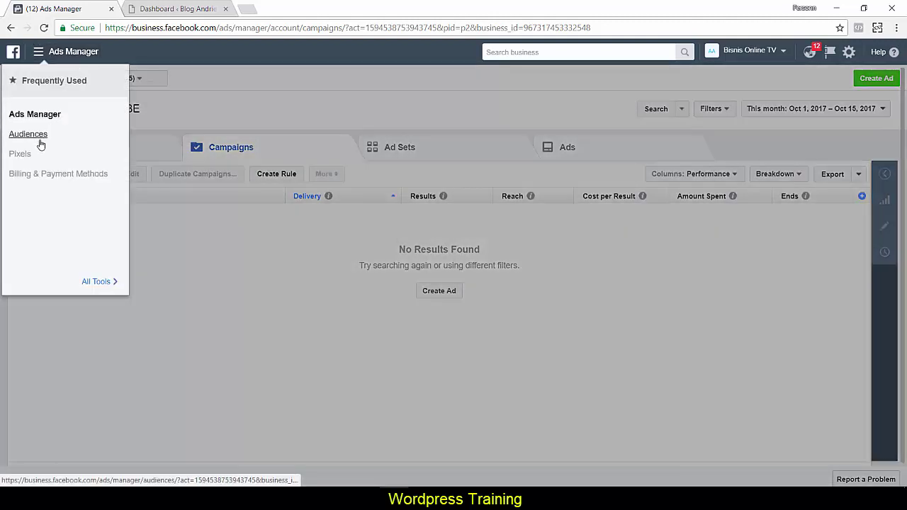
{"action": "left_click", "coordinate": [20, 154]}
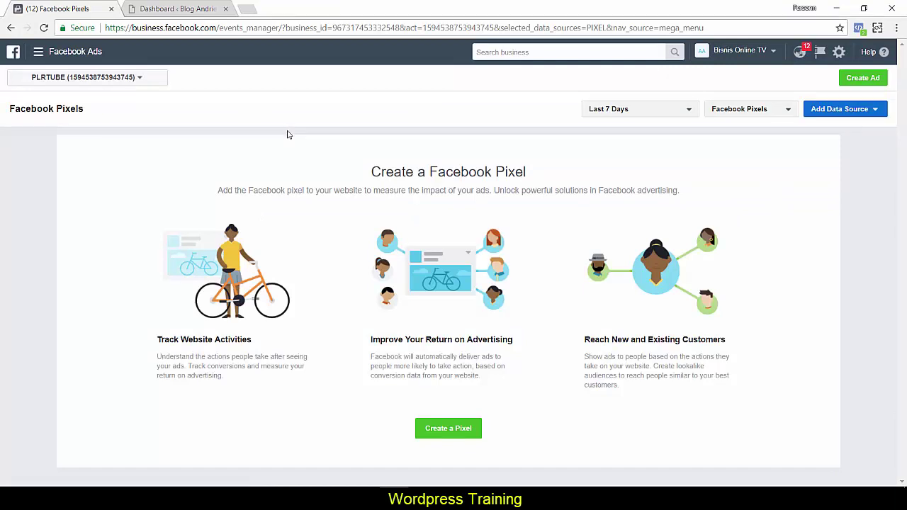
{"action": "left_click", "coordinate": [445, 430]}
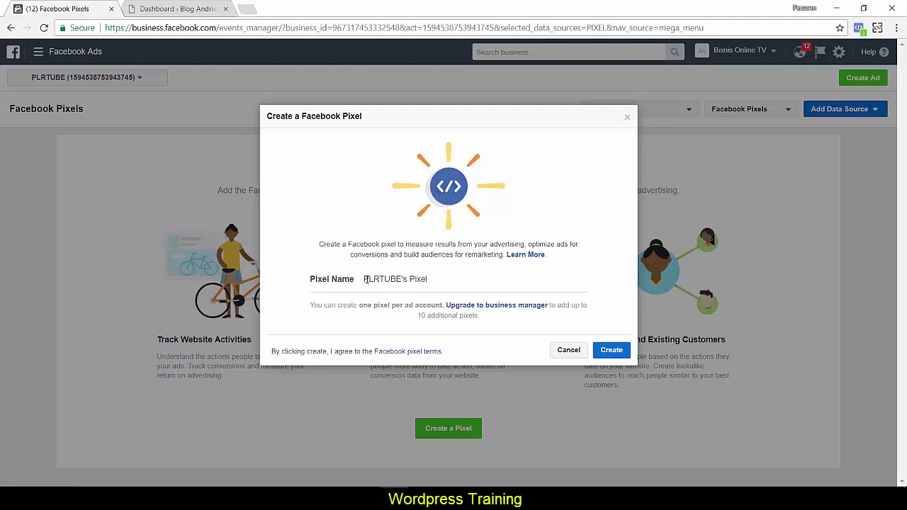
{"action": "left_click_drag", "start_coordinate": [364, 281], "coordinate": [469, 283]}
{"action": "left_click", "coordinate": [483, 288]}
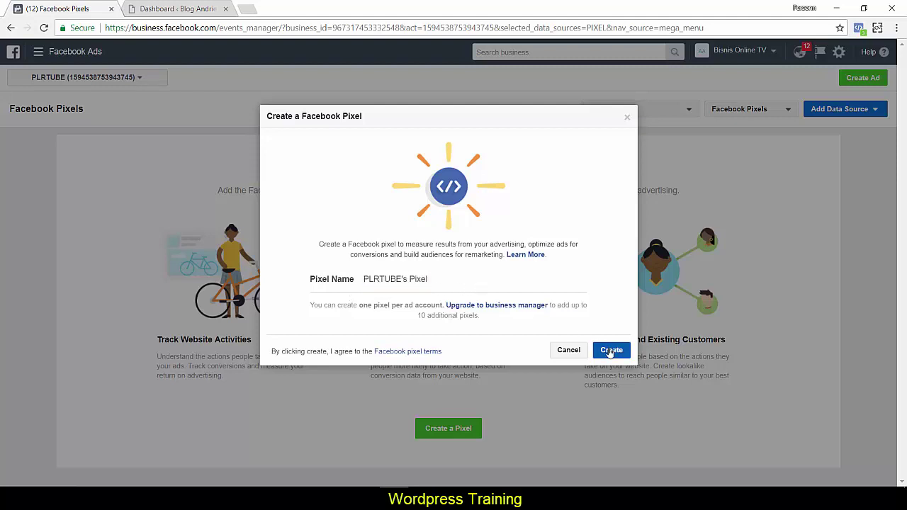
{"action": "left_click", "coordinate": [611, 350]}
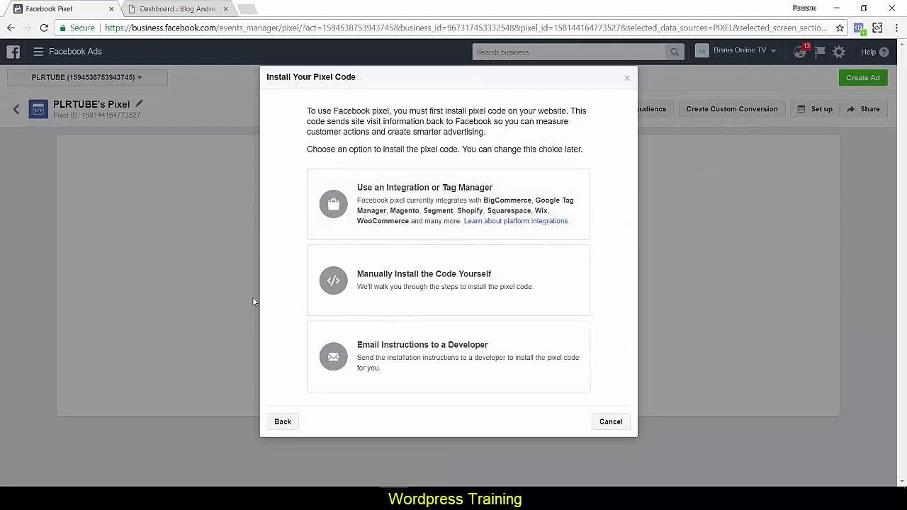
Choose to install the pixel code manually and examine the pixel base code in the instructions
{"action": "left_click", "coordinate": [400, 285]}
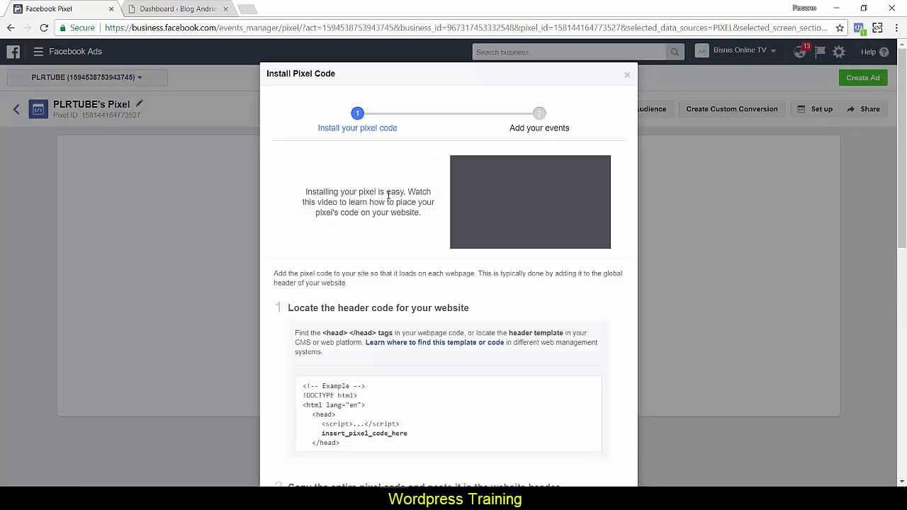
{"action": "scroll", "coordinate": [383, 283], "scroll_direction": "down", "scroll_amount": 5}
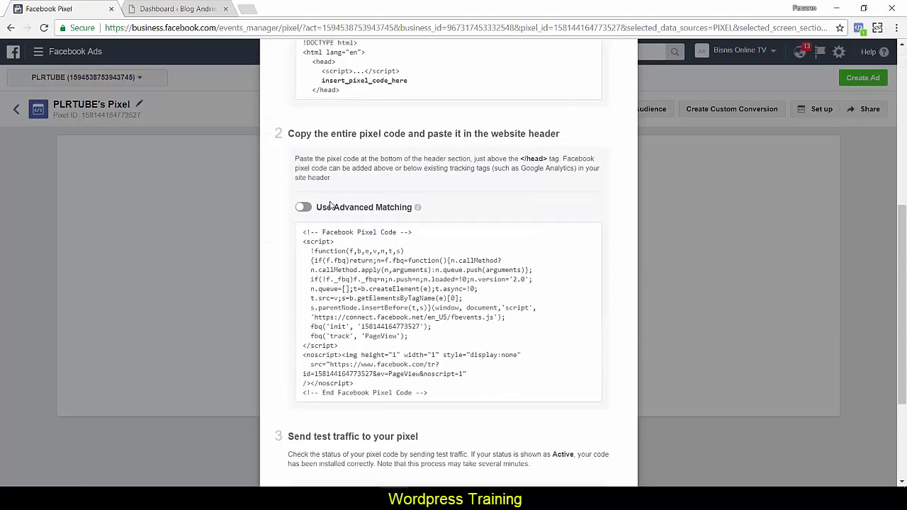
{"action": "left_click", "coordinate": [386, 296]}
{"action": "left_click", "coordinate": [387, 293]}
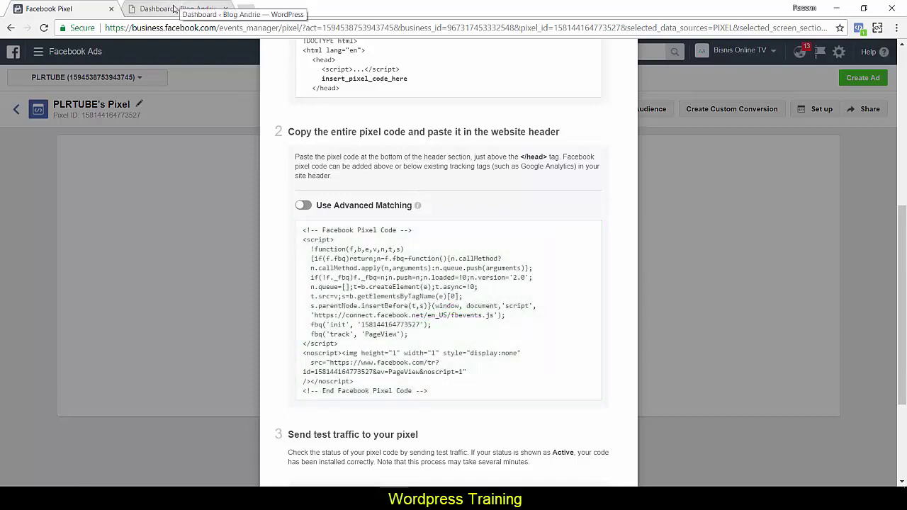
Switch to the blog's WordPress dashboard and search the plugins available to add for "pixel"
{"action": "left_click", "coordinate": [174, 8]}
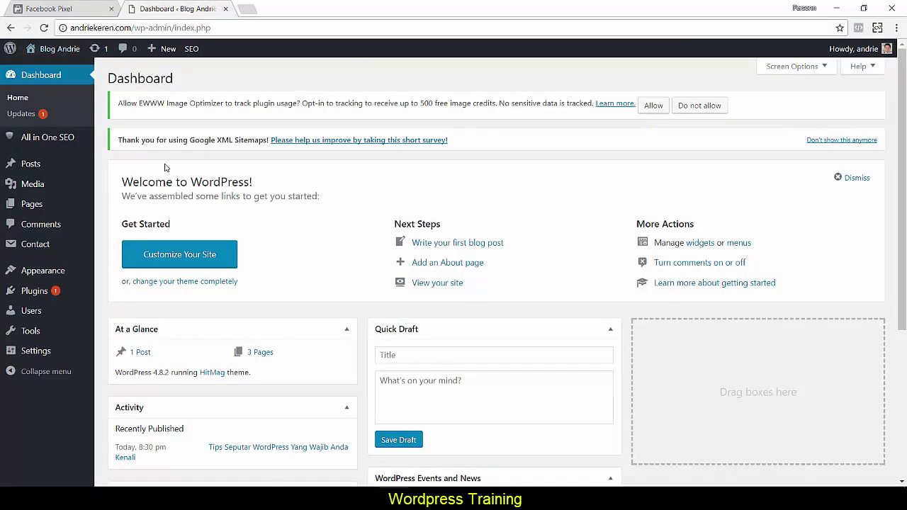
{"action": "mouse_move", "coordinate": [89, 298]}
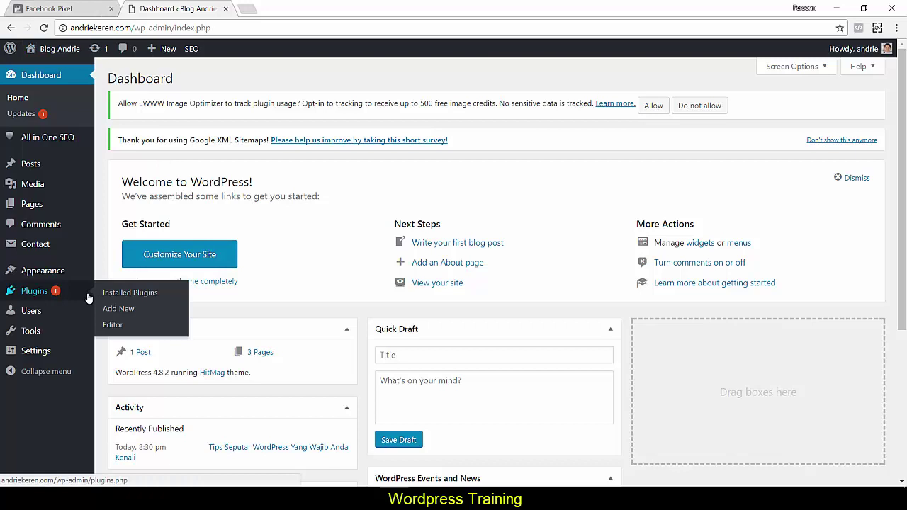
{"action": "left_click", "coordinate": [126, 309]}
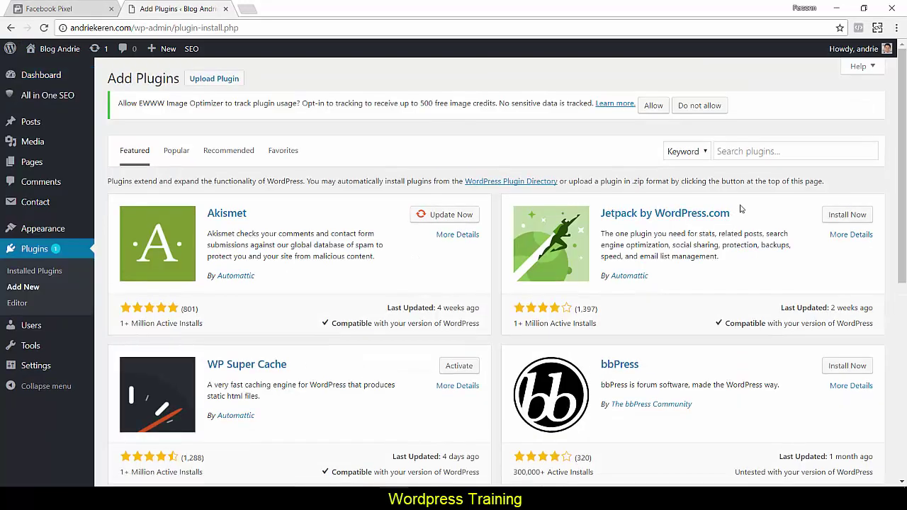
{"action": "left_click", "coordinate": [760, 151]}
{"action": "type", "text": "pi"}
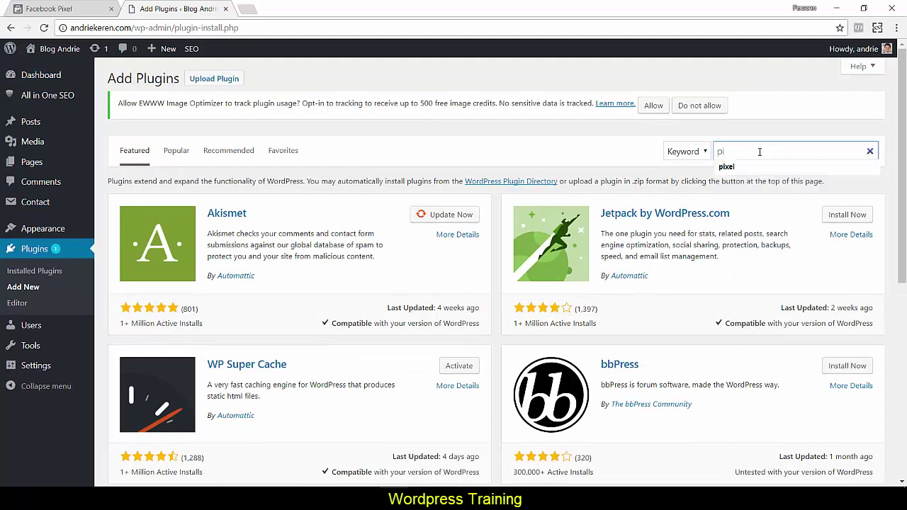
{"action": "type", "text": "xel"}
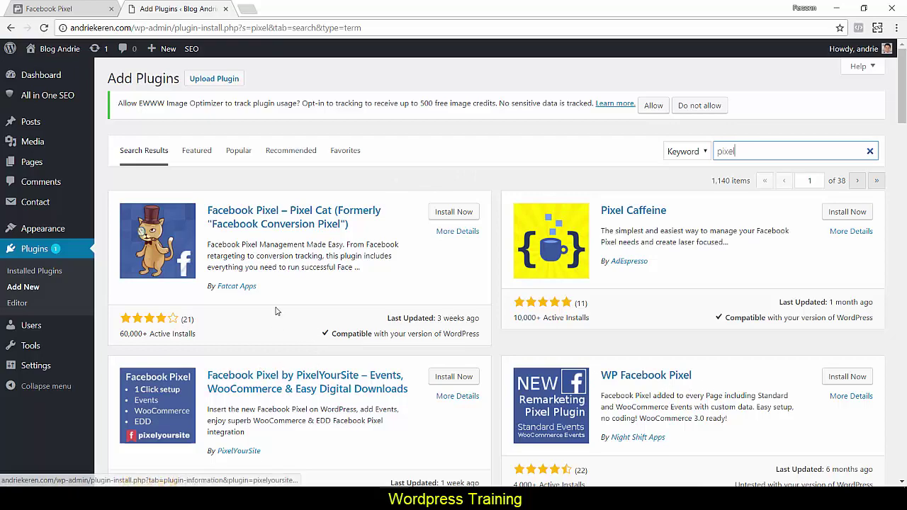
{"action": "scroll", "coordinate": [277, 307], "scroll_direction": "down", "scroll_amount": 3}
{"action": "scroll", "coordinate": [291, 267], "scroll_direction": "up", "scroll_amount": 3}
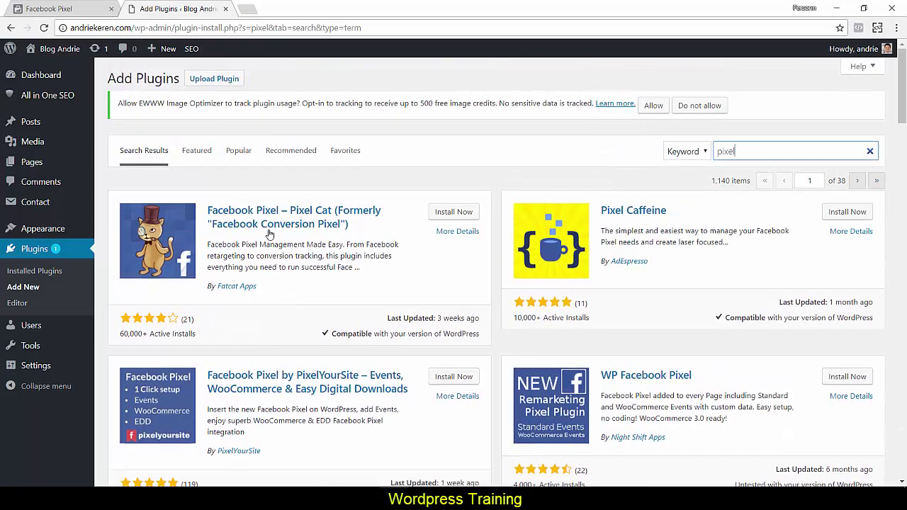
Install and activate the "Facebook Pixel – Pixel Cat" plugin and open its pixel setup page
{"action": "left_click", "coordinate": [448, 218]}
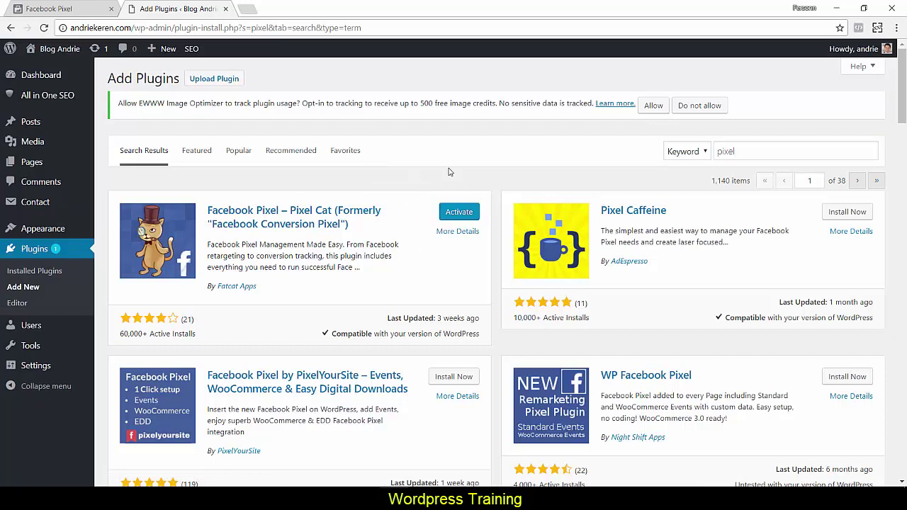
{"action": "left_click", "coordinate": [459, 212]}
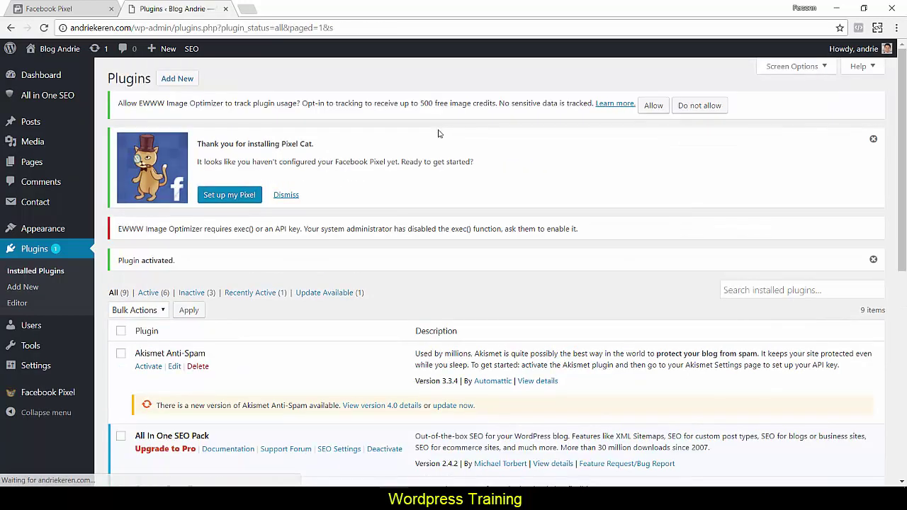
{"action": "left_click", "coordinate": [239, 197]}
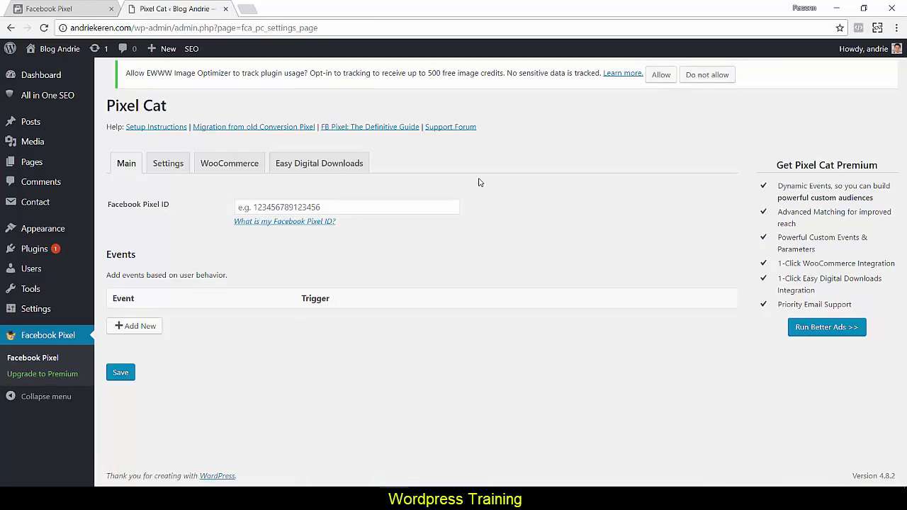
Return to Facebook Ads, close the pixel installation instructions and copy the Pixel ID of PLRTUBE's Pixel
{"action": "left_click", "coordinate": [285, 208]}
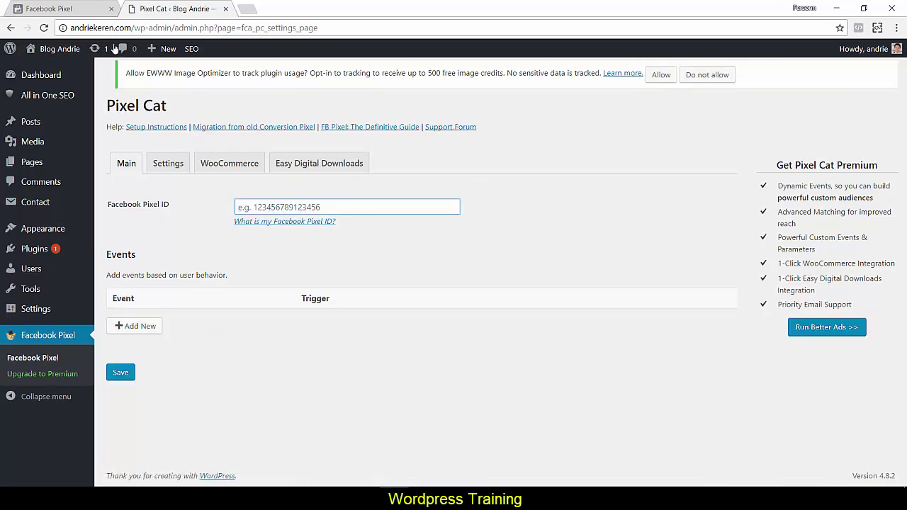
{"action": "left_click", "coordinate": [53, 8]}
{"action": "scroll", "coordinate": [522, 313], "scroll_direction": "up", "scroll_amount": 5}
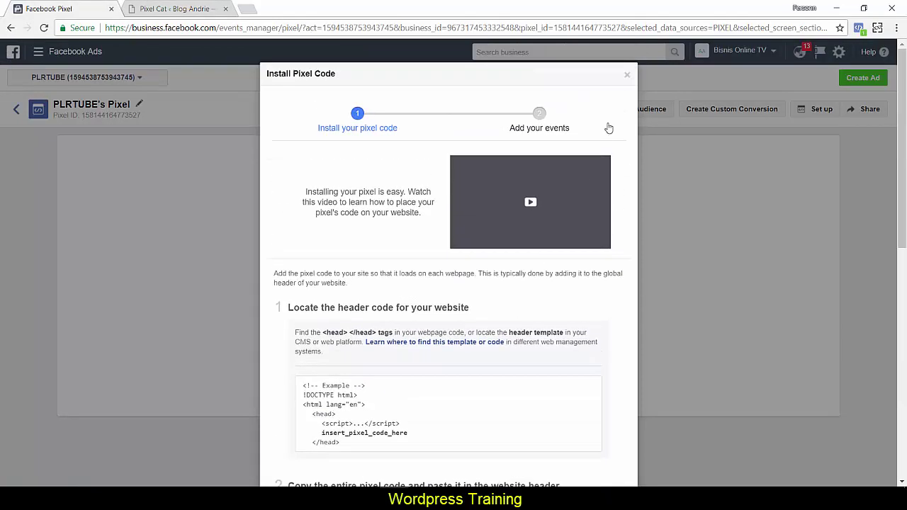
{"action": "left_click", "coordinate": [626, 75]}
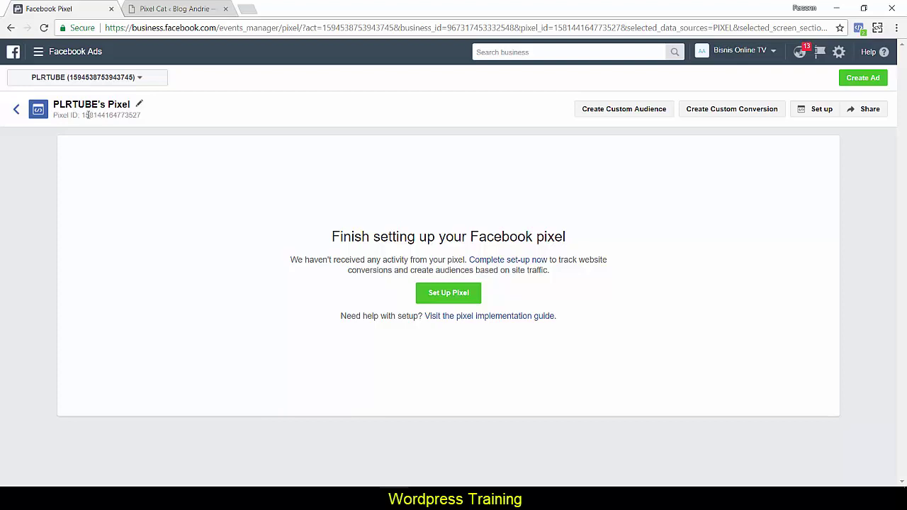
{"action": "left_click_drag", "start_coordinate": [83, 115], "coordinate": [145, 119]}
{"action": "right_click", "coordinate": [131, 116]}
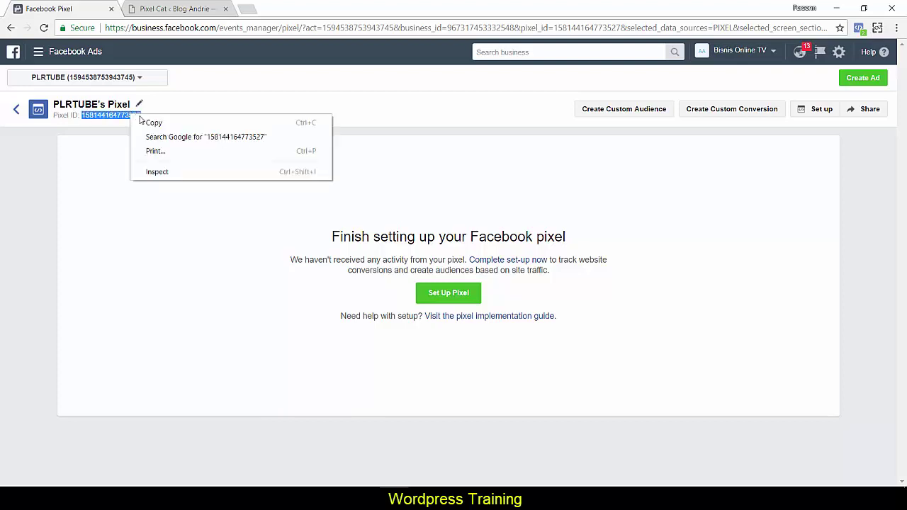
{"action": "left_click", "coordinate": [148, 126]}
Paste the copied ID as the Facebook Pixel ID in the Pixel Cat settings and save them
{"action": "left_click", "coordinate": [159, 10]}
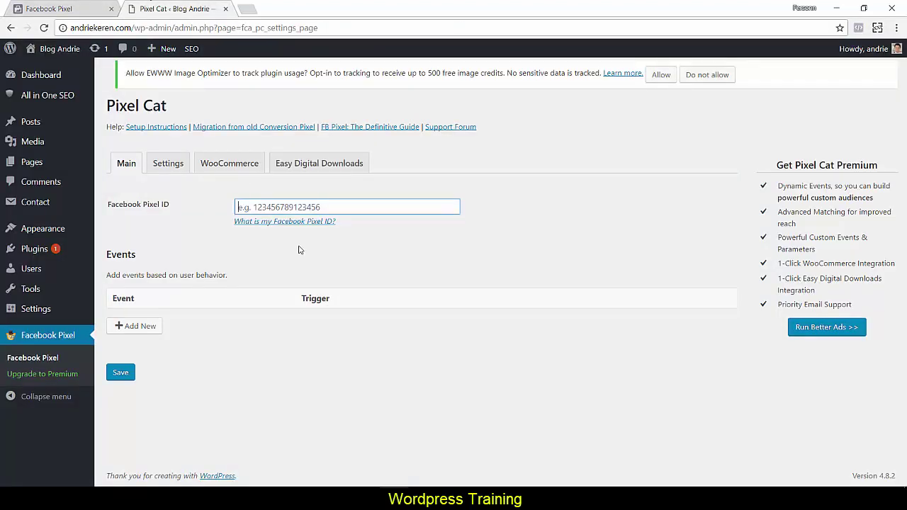
{"action": "key", "text": "ctrl+v"}
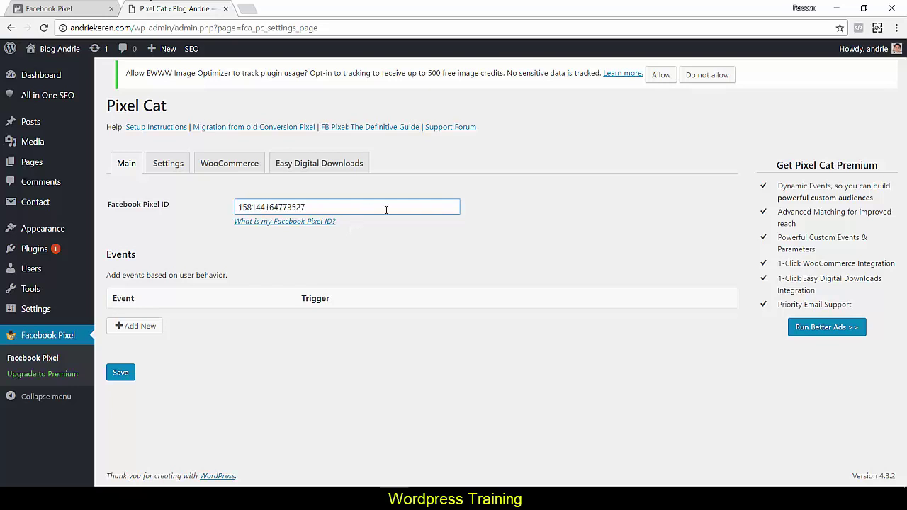
{"action": "left_click", "coordinate": [560, 223]}
{"action": "left_click", "coordinate": [118, 374]}
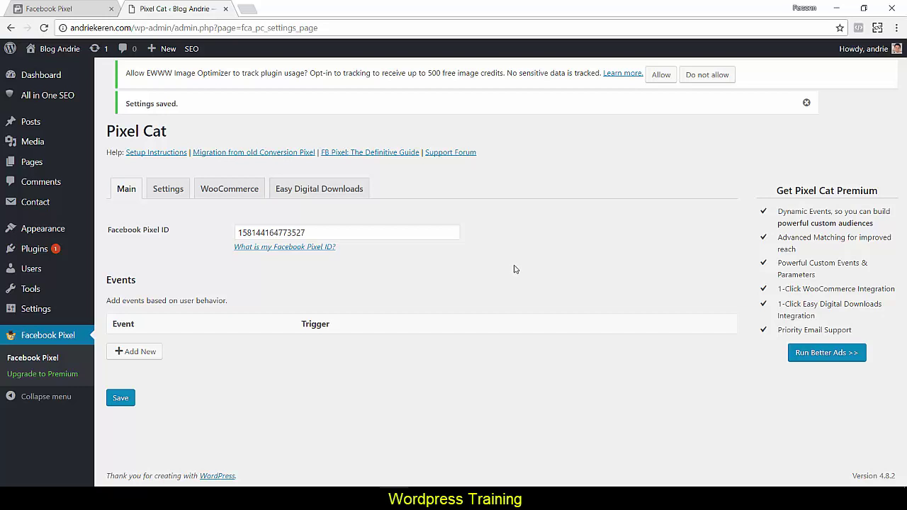
Open the live blog in a new tab and check its pixel and Pixel ID with Facebook Pixel Helper
{"action": "mouse_move", "coordinate": [59, 48]}
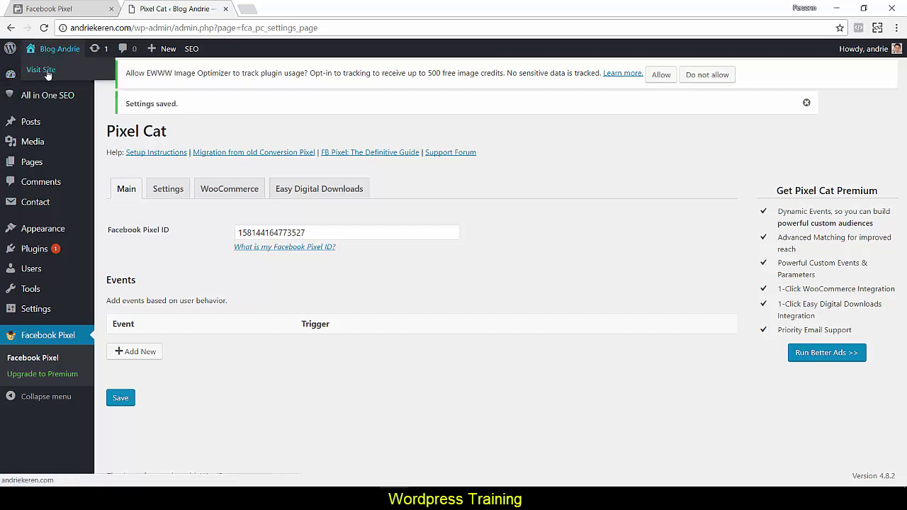
{"action": "middle_click", "coordinate": [40, 70]}
{"action": "left_click", "coordinate": [286, 7]}
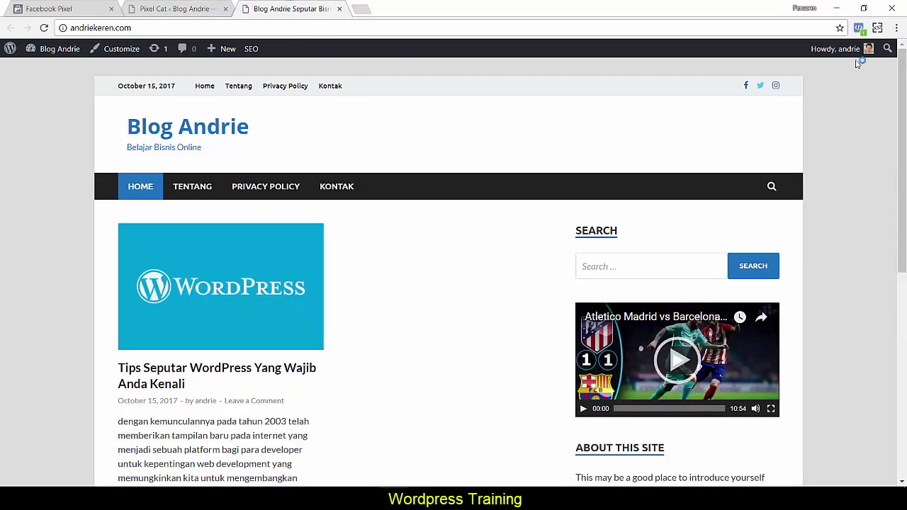
{"action": "left_click", "coordinate": [859, 29]}
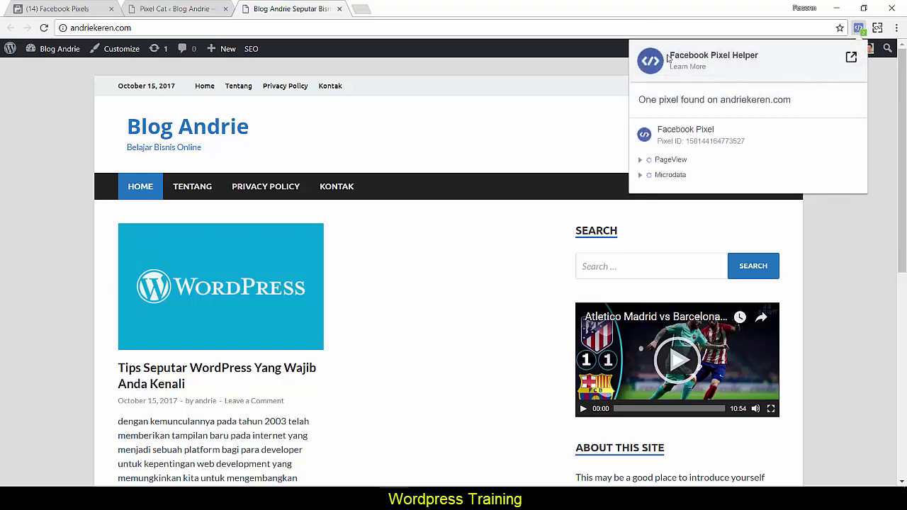
{"action": "left_click_drag", "start_coordinate": [670, 55], "coordinate": [758, 55]}
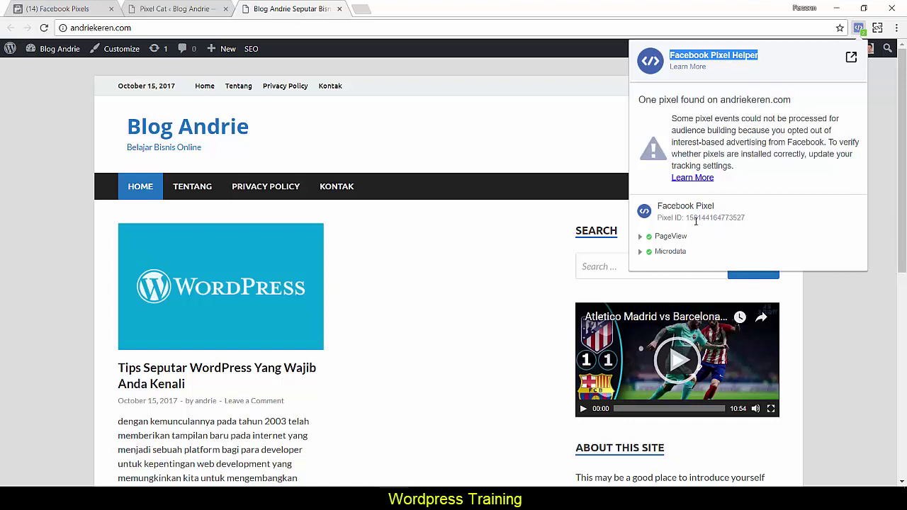
{"action": "left_click_drag", "start_coordinate": [689, 218], "coordinate": [745, 219]}
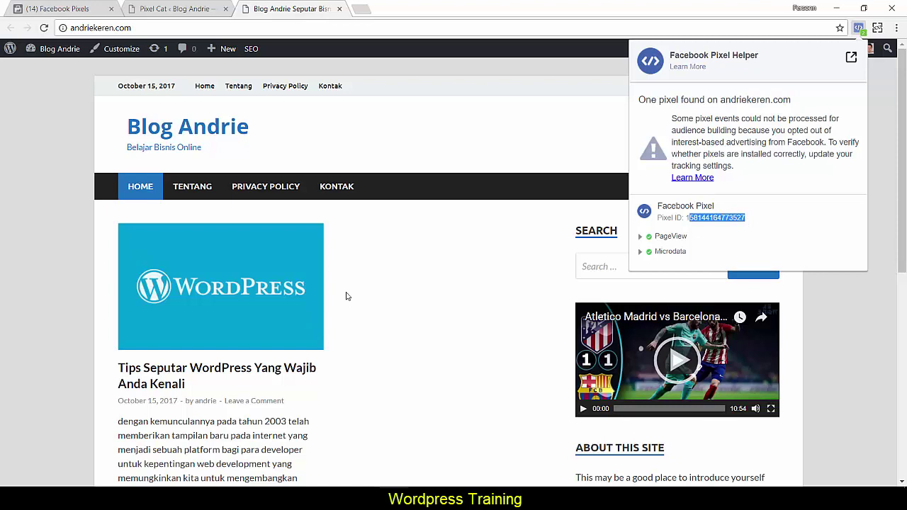
{"action": "left_click", "coordinate": [367, 302]}
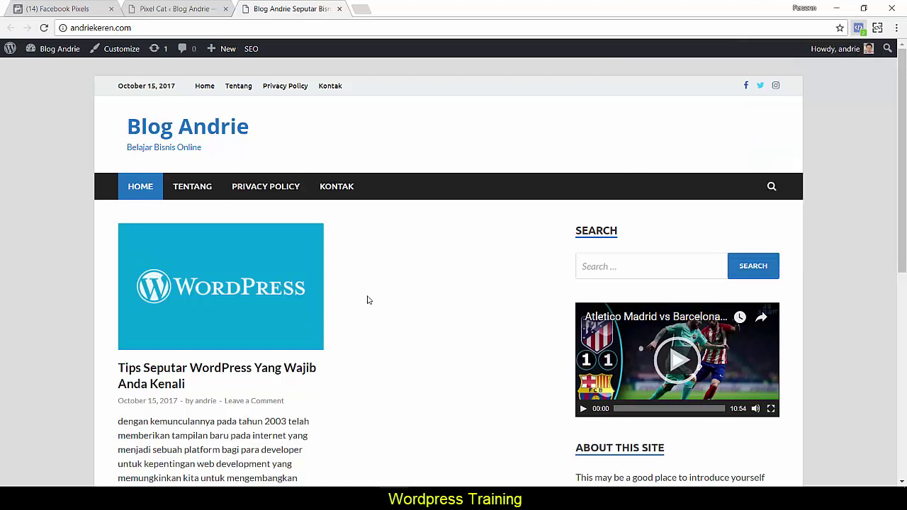
{"action": "left_click", "coordinate": [858, 29]}
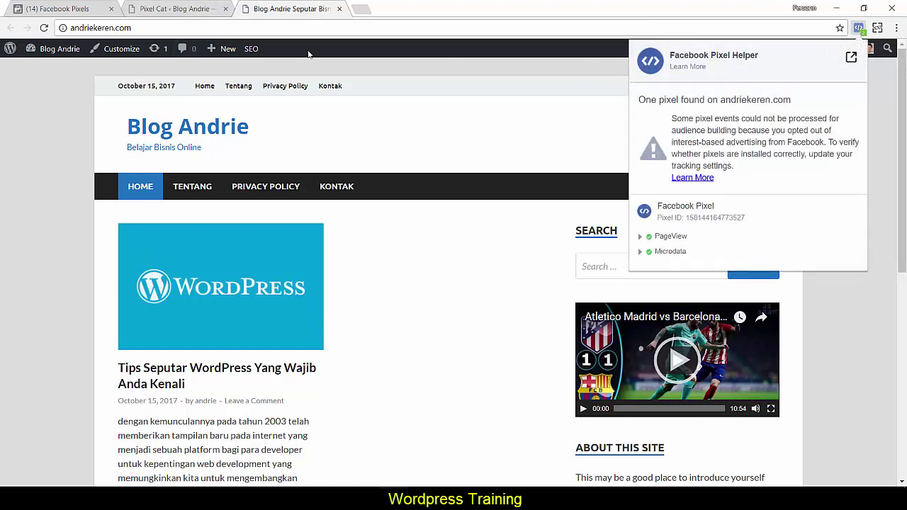
Reopen the pixel's manual installation instructions in Facebook Ads and look at the test traffic and Pixel Helper section
{"action": "left_click", "coordinate": [46, 9]}
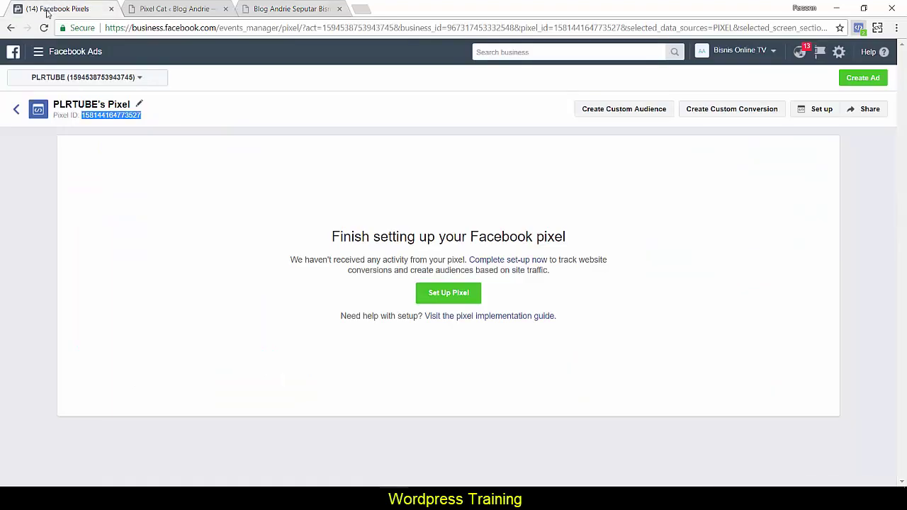
{"action": "left_click", "coordinate": [457, 299]}
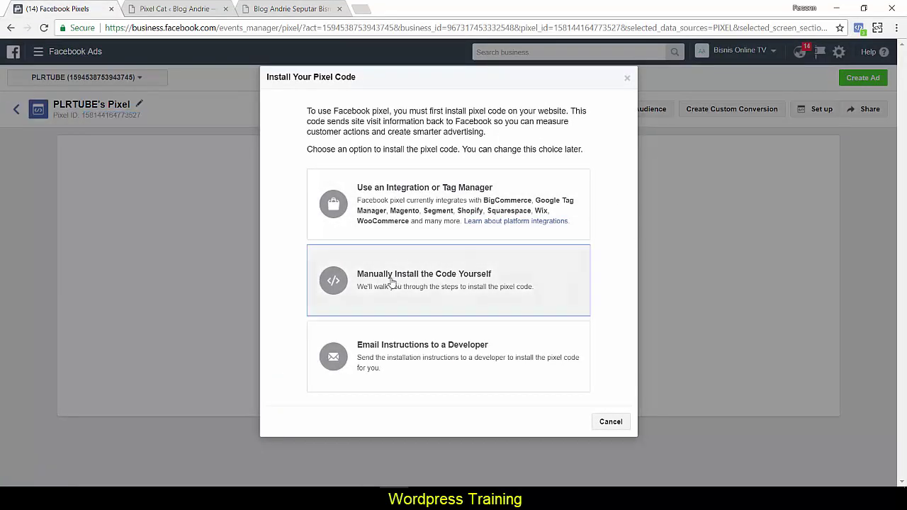
{"action": "left_click", "coordinate": [335, 284]}
{"action": "scroll", "coordinate": [413, 253], "scroll_direction": "down", "scroll_amount": 7}
{"action": "left_click", "coordinate": [447, 146]}
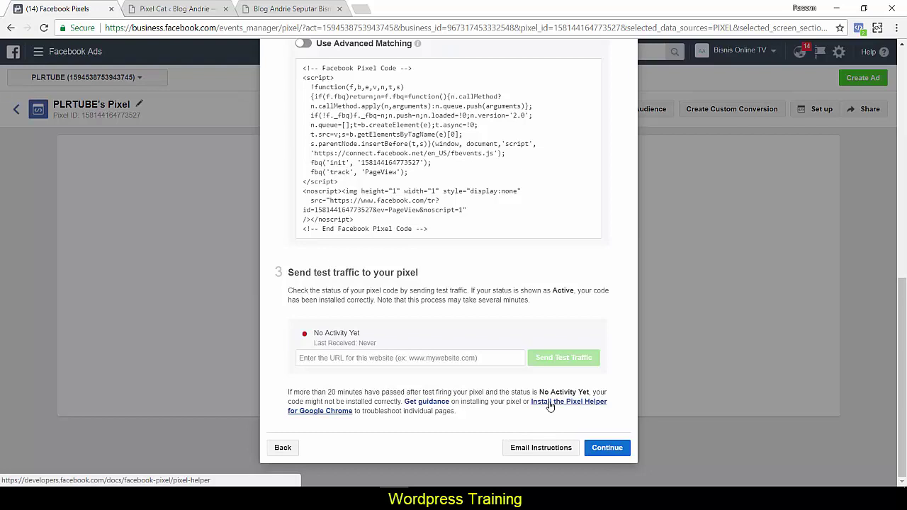
Close the pixel installation instructions and open the Audiences page of the PLRTUBE ad account
{"action": "left_click", "coordinate": [112, 221]}
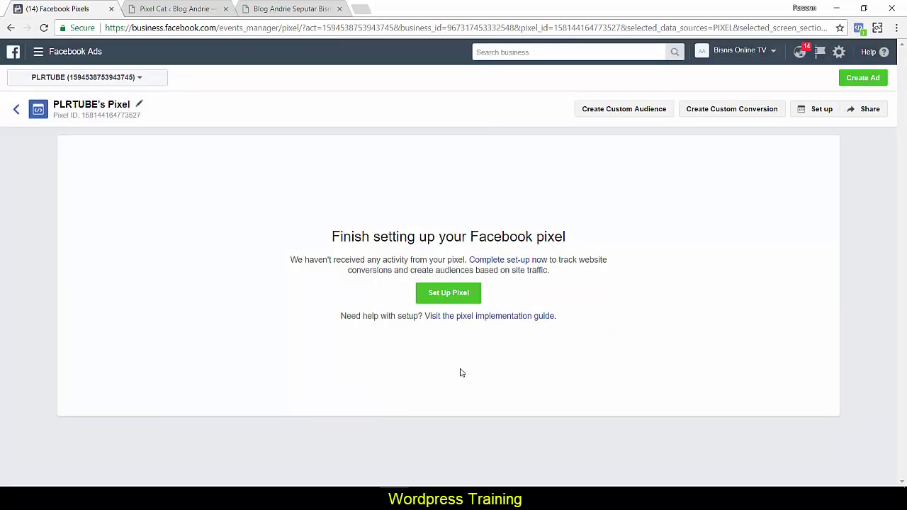
{"action": "left_click", "coordinate": [57, 51]}
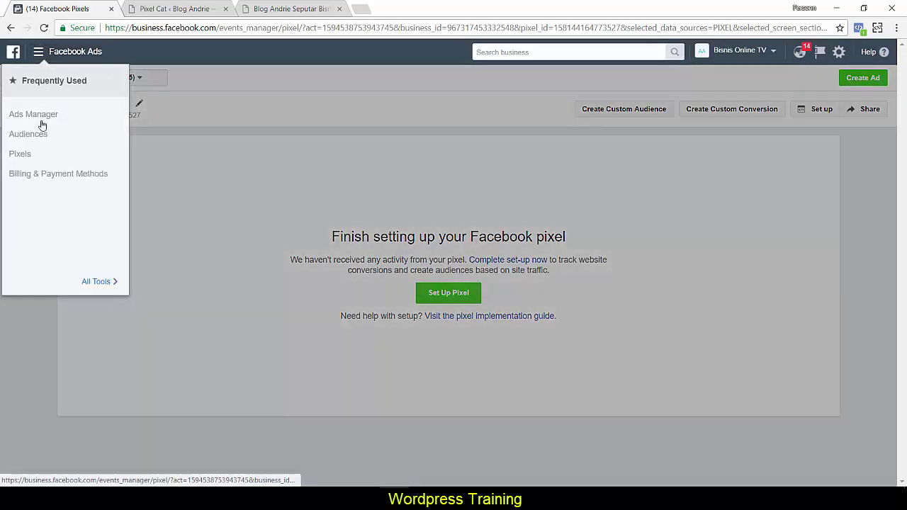
{"action": "left_click", "coordinate": [31, 135]}
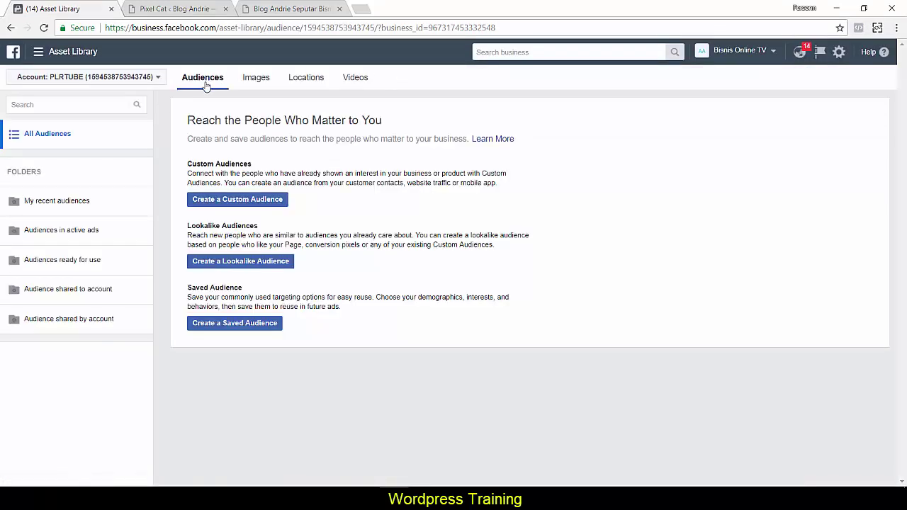
Start a website traffic custom audience for people who visited specific web pages, leaving the URL condition at "contains"
{"action": "left_click", "coordinate": [226, 201]}
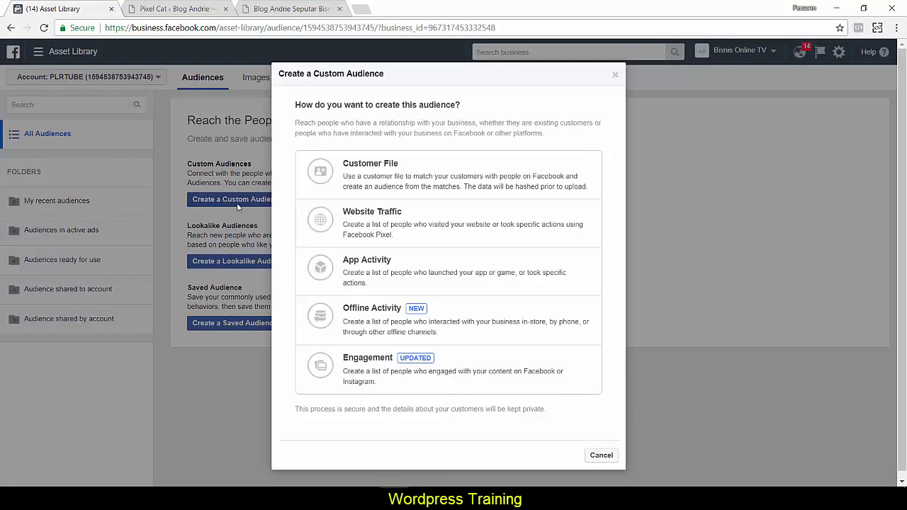
{"action": "left_click", "coordinate": [362, 232]}
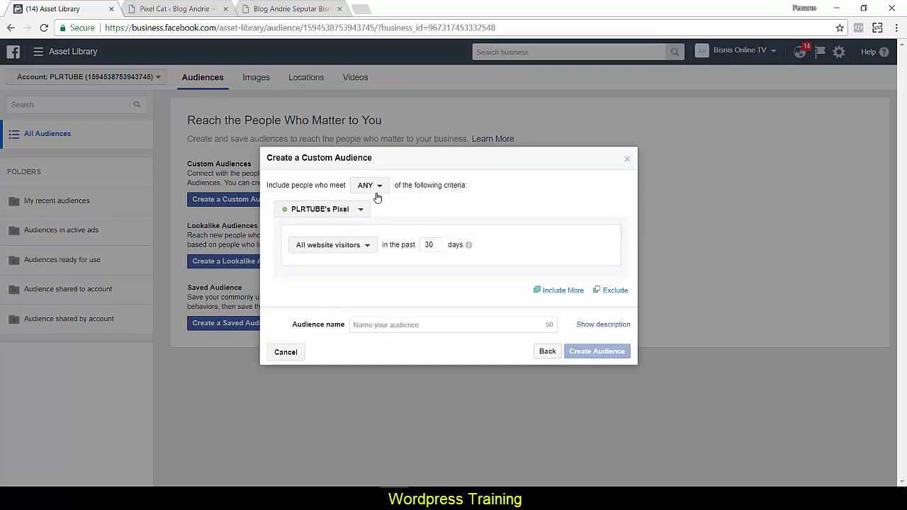
{"action": "left_click", "coordinate": [330, 245]}
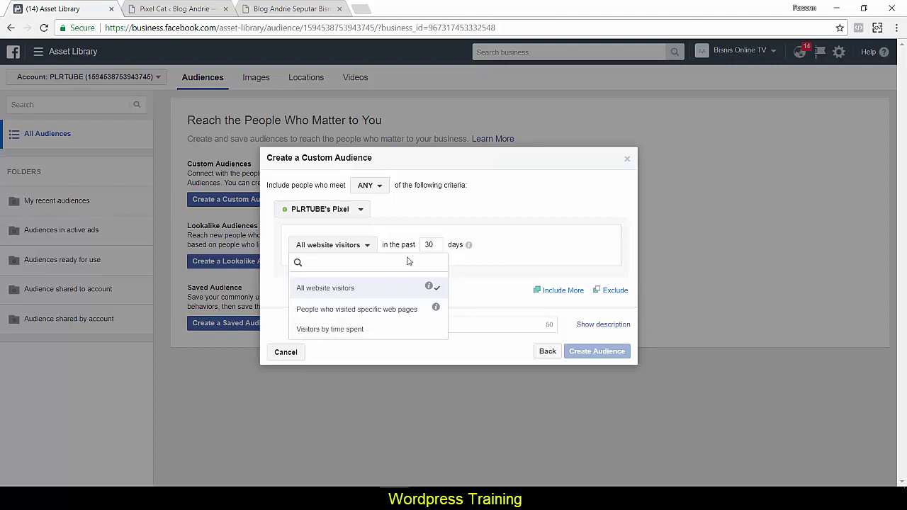
{"action": "left_click", "coordinate": [447, 213]}
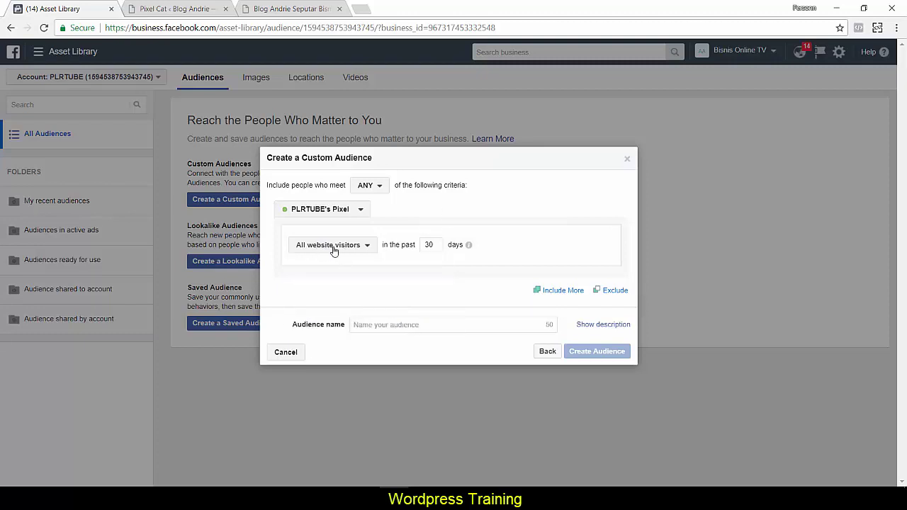
{"action": "left_click", "coordinate": [333, 250]}
{"action": "left_click", "coordinate": [317, 312]}
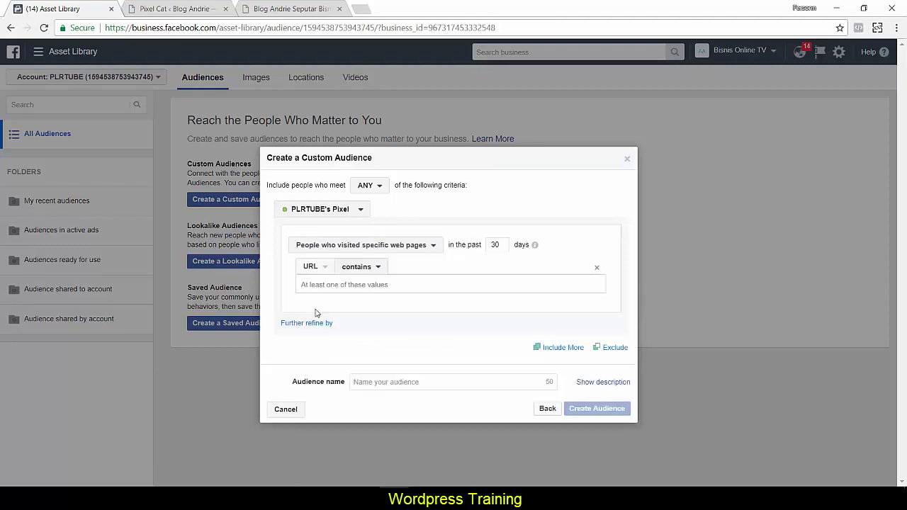
{"action": "left_click", "coordinate": [362, 266]}
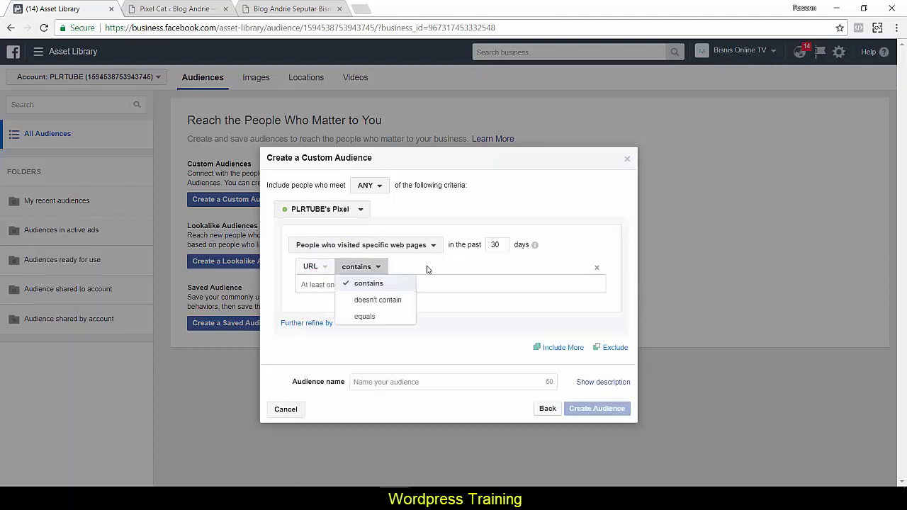
{"action": "left_click", "coordinate": [363, 266]}
Switch to the open live blog and copy its web address
{"action": "left_click", "coordinate": [240, 9]}
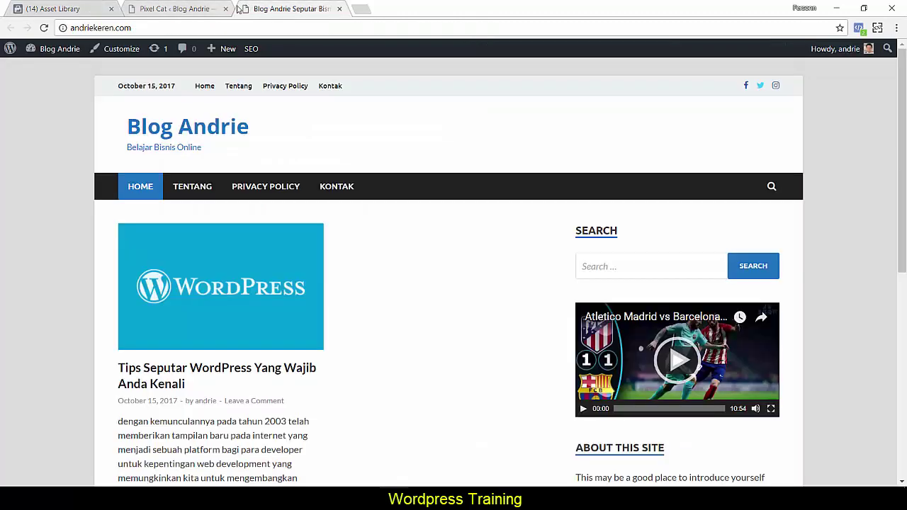
{"action": "left_click", "coordinate": [97, 30]}
{"action": "right_click", "coordinate": [99, 29]}
{"action": "left_click", "coordinate": [125, 68]}
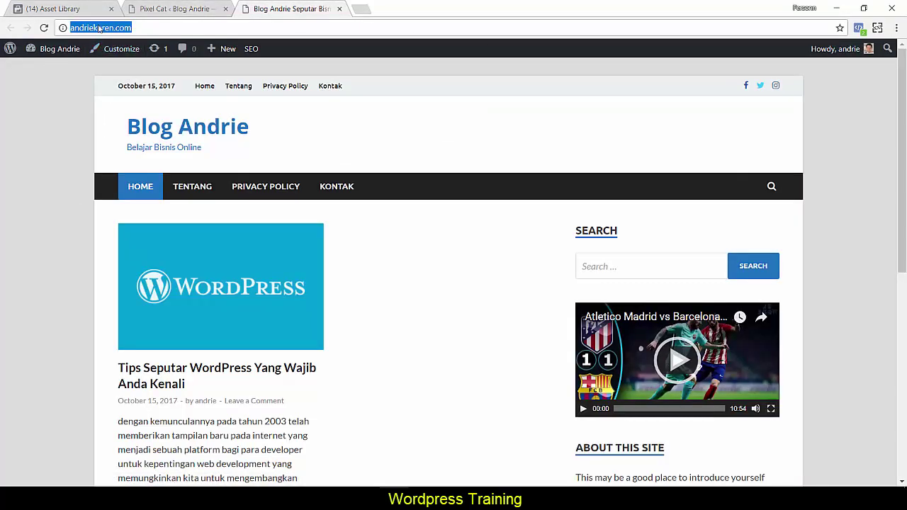
{"action": "left_click", "coordinate": [84, 10]}
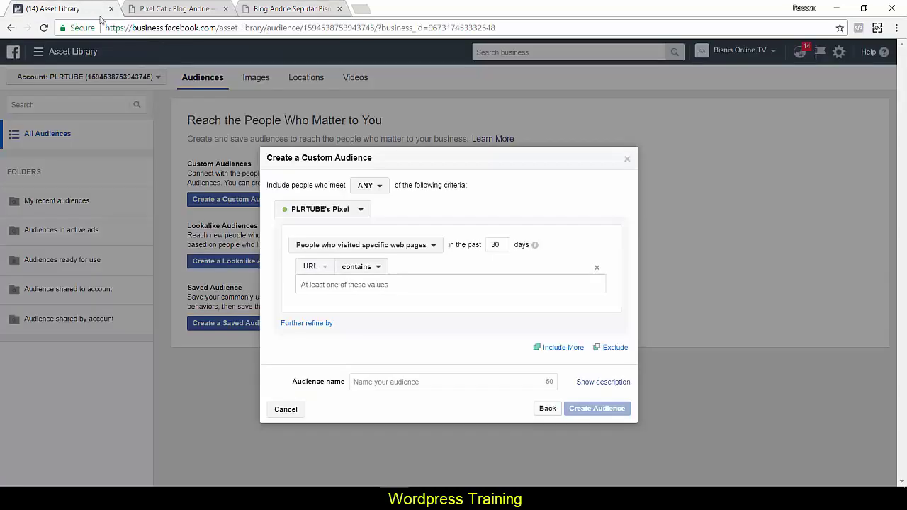
{"action": "left_click", "coordinate": [333, 286]}
{"action": "key", "text": "ctrl+v"}
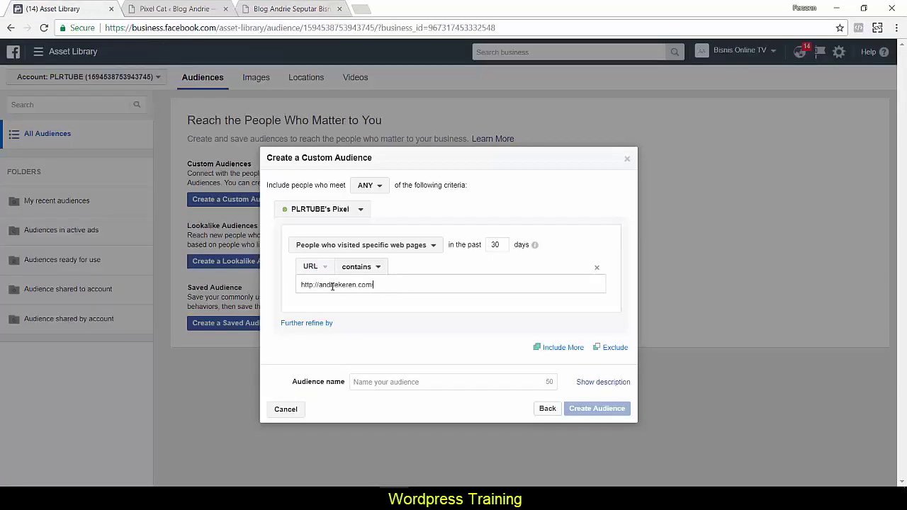
{"action": "left_click", "coordinate": [406, 289]}
{"action": "left_click_drag", "start_coordinate": [318, 284], "coordinate": [268, 284]}
{"action": "key", "text": "BackSpace"}
{"action": "key", "text": "Return"}
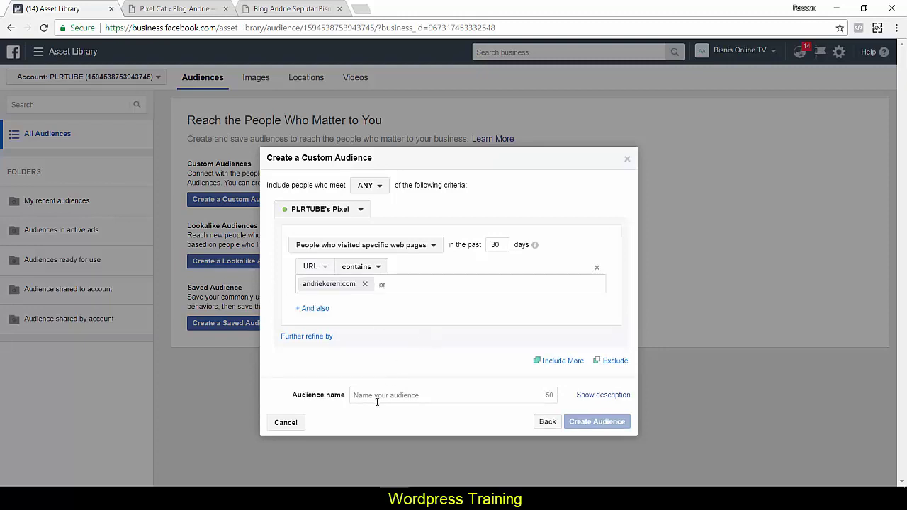
{"action": "left_click", "coordinate": [377, 401]}
{"action": "key", "text": "ctrl+v"}
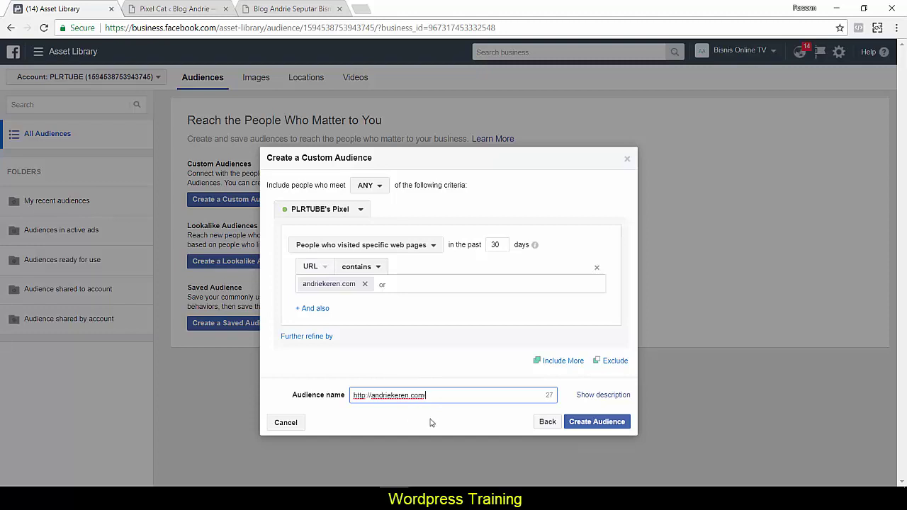
{"action": "left_click", "coordinate": [587, 422]}
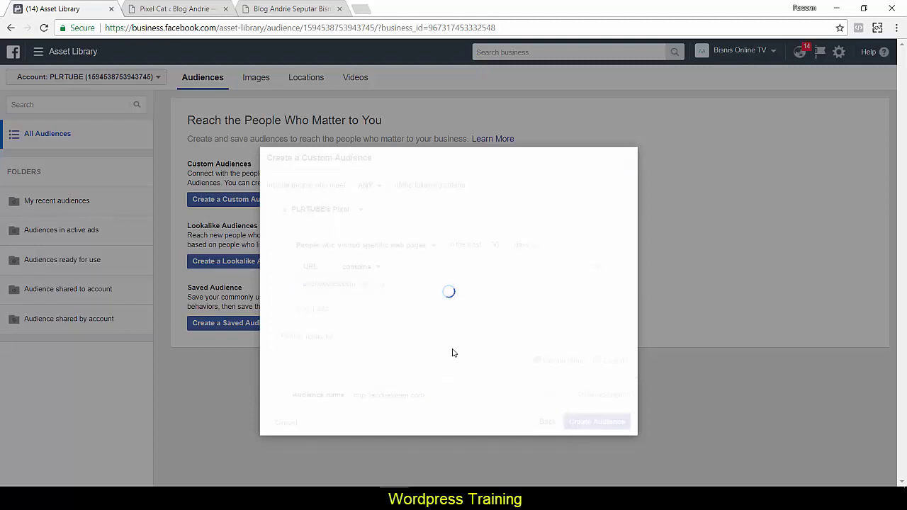
{"action": "key", "text": "Escape"}
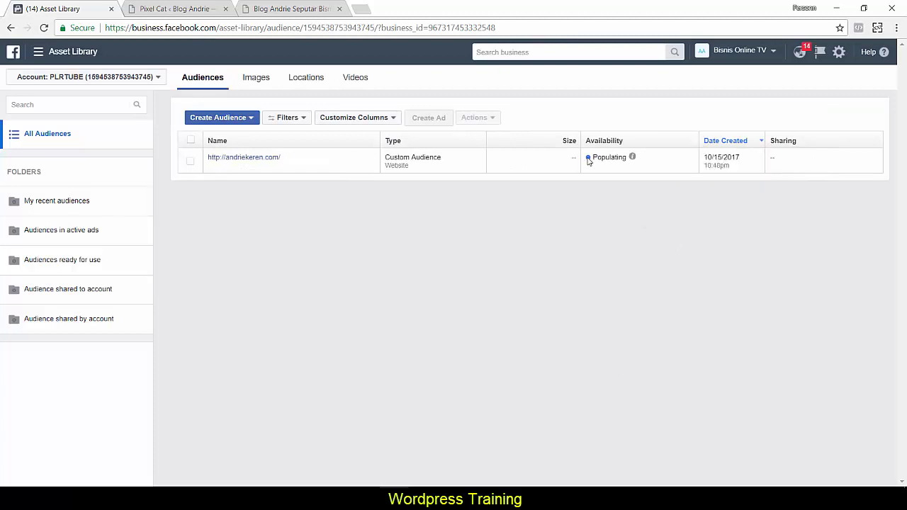
Check the new audience's availability in the audience list and compare it with the live blog it covers
{"action": "left_click_drag", "start_coordinate": [593, 158], "coordinate": [626, 157]}
{"action": "mouse_move", "coordinate": [249, 160]}
{"action": "left_click", "coordinate": [182, 9]}
{"action": "left_click", "coordinate": [294, 7]}
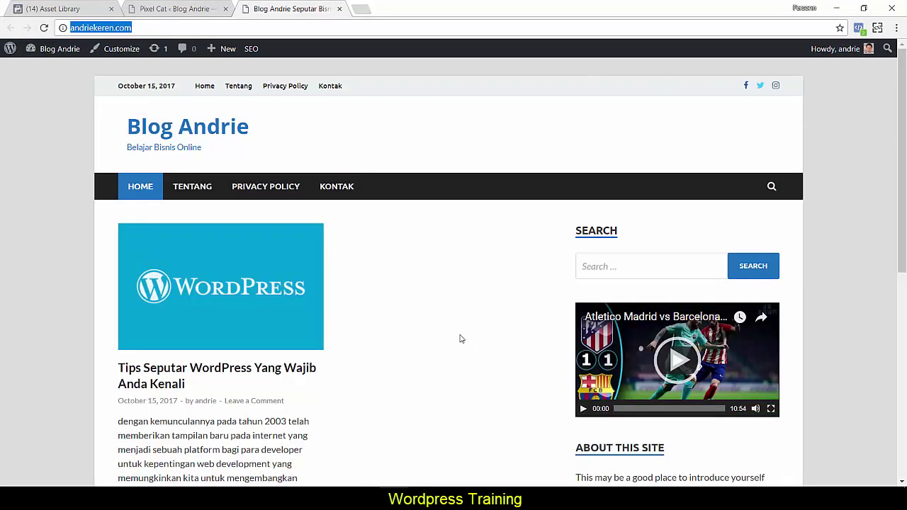
{"action": "left_click", "coordinate": [48, 9]}
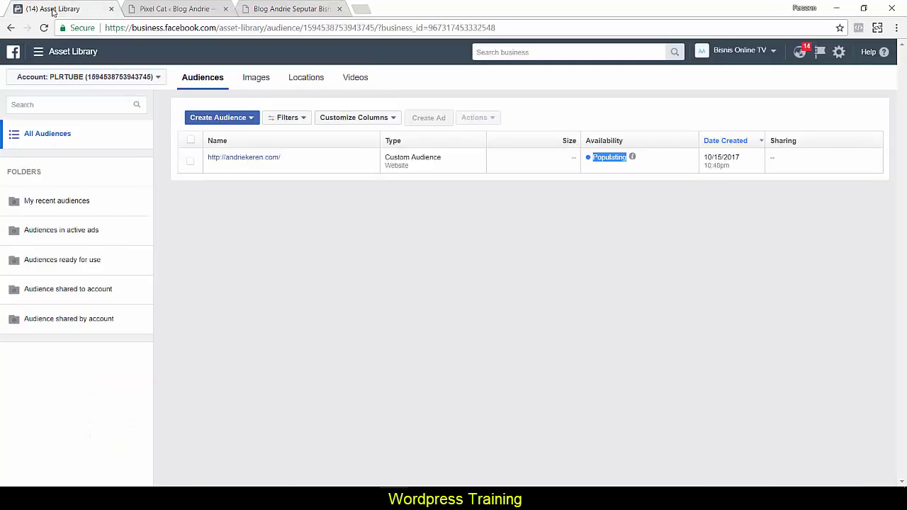
{"action": "left_click", "coordinate": [520, 157]}
{"action": "left_click", "coordinate": [304, 10]}
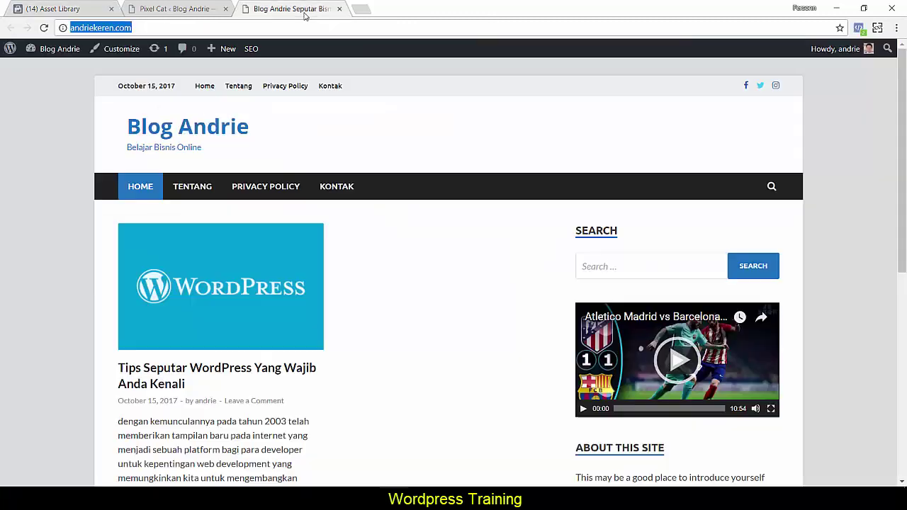